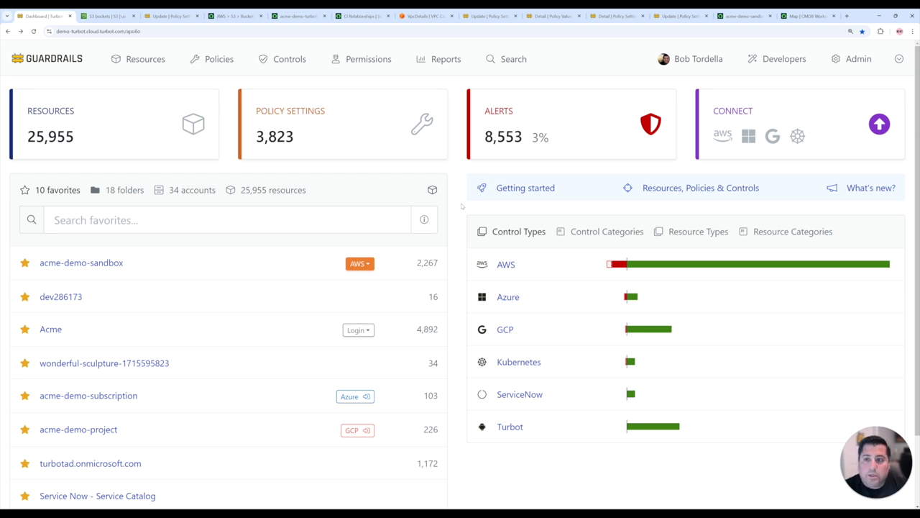
Review the five remaining S3 buckets, then bring up the Guardrails S3 Bucket Relationships policy form
{"action": "left_click", "coordinate": [107, 16]}
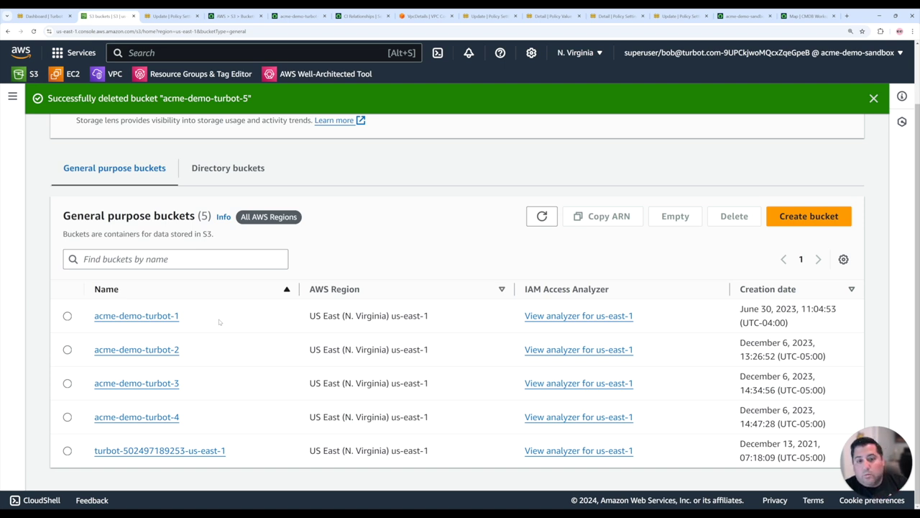
{"action": "key", "text": "ctrl+Tab"}
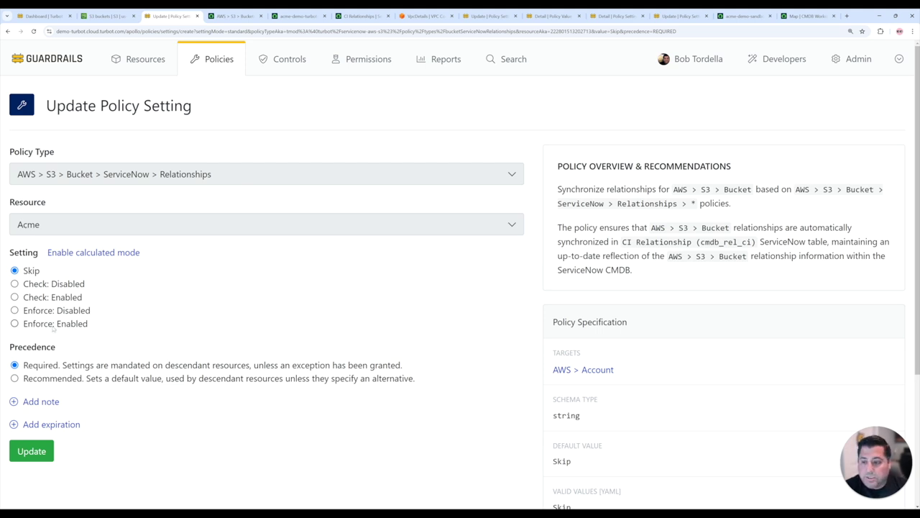
Save the Acme S3 Bucket ServiceNow Relationships policy as Enforce: Enabled
{"action": "left_click", "coordinate": [14, 324]}
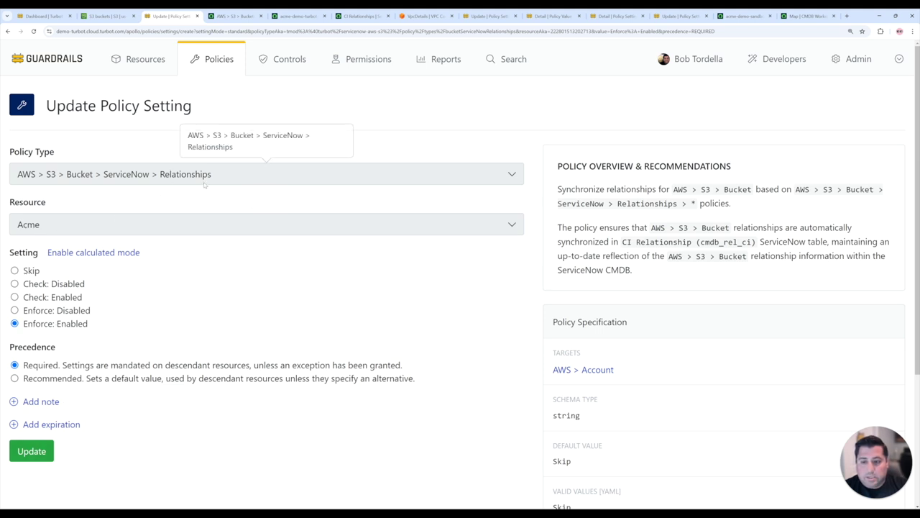
{"action": "left_click", "coordinate": [34, 450]}
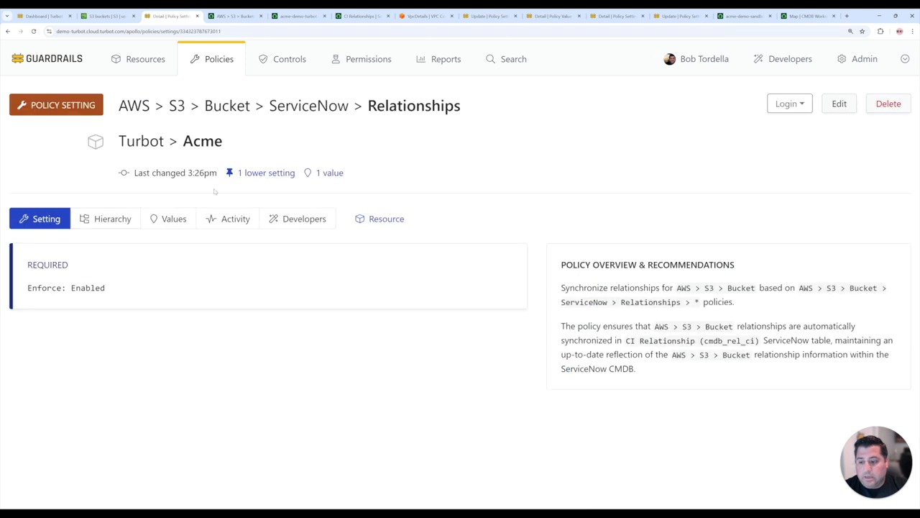
{"action": "left_click_drag", "start_coordinate": [42, 288], "coordinate": [123, 295]}
{"action": "left_click", "coordinate": [161, 287]}
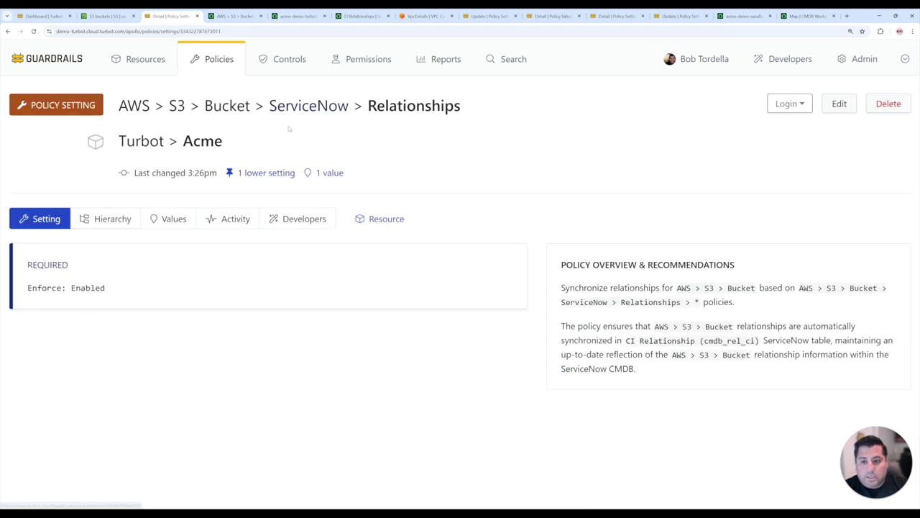
{"action": "left_click", "coordinate": [236, 16]}
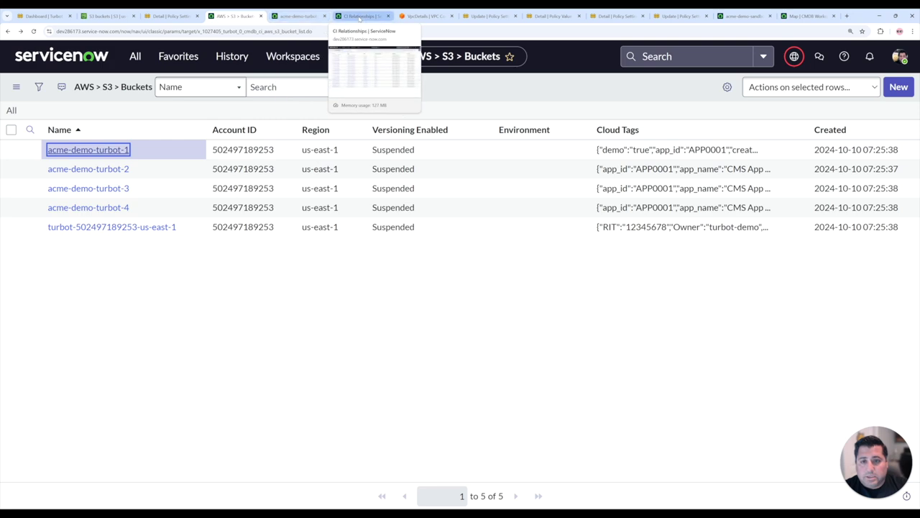
Check the us-east-1 Contains relationships in the cmdb_rel_ci list, then open acme-demo-turbot-1
{"action": "left_click", "coordinate": [363, 16]}
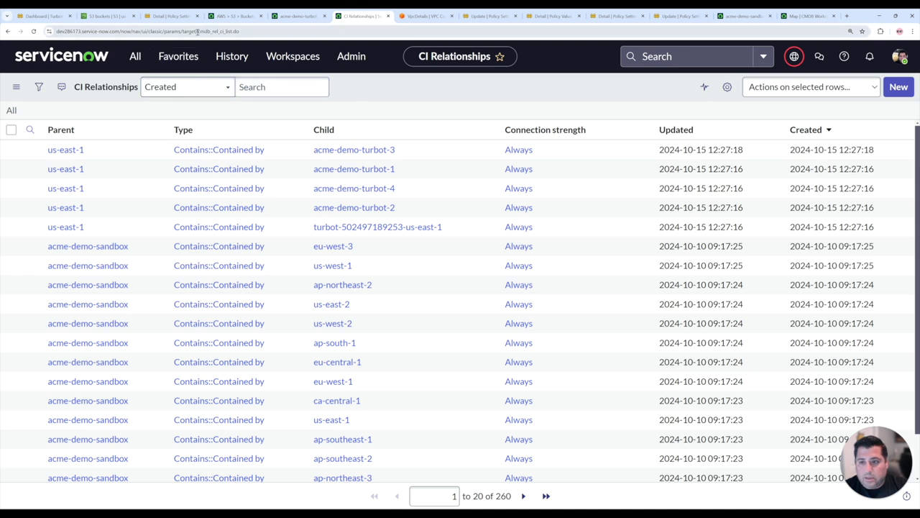
{"action": "left_click_drag", "start_coordinate": [213, 32], "coordinate": [240, 32]}
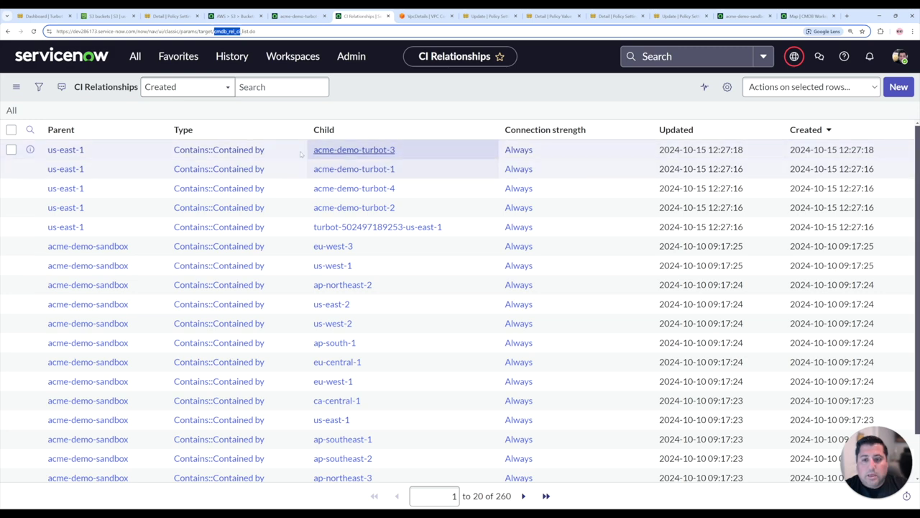
{"action": "left_click", "coordinate": [328, 172]}
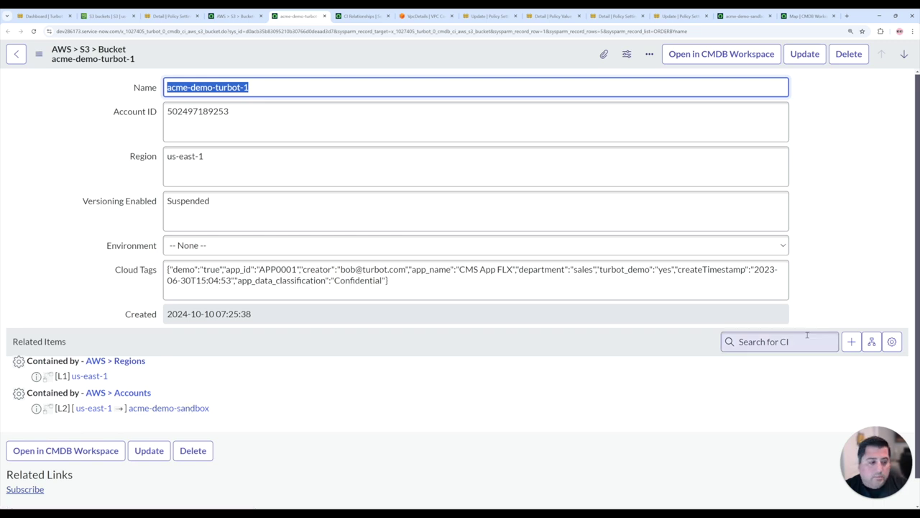
View acme-demo-turbot-1's dependency map under region us-east-1 and account acme-demo-sandbox
{"action": "left_click", "coordinate": [871, 341]}
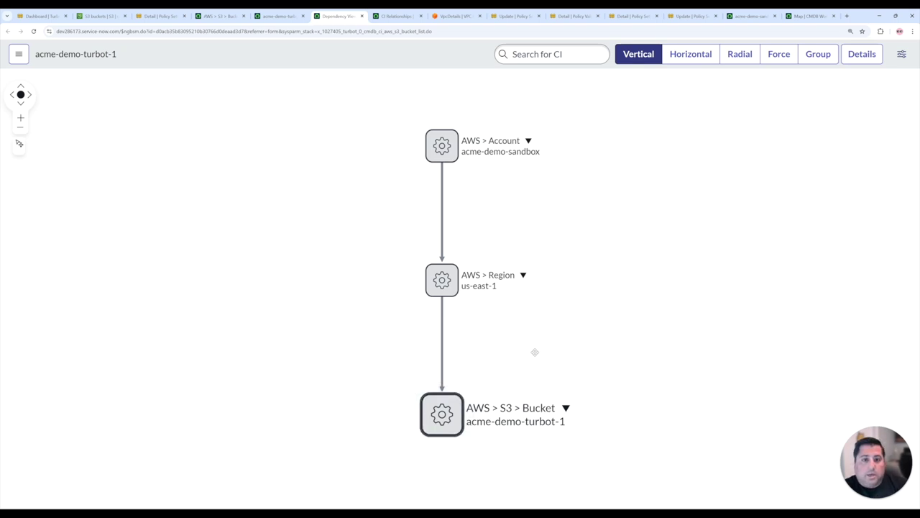
{"action": "left_click", "coordinate": [454, 16]}
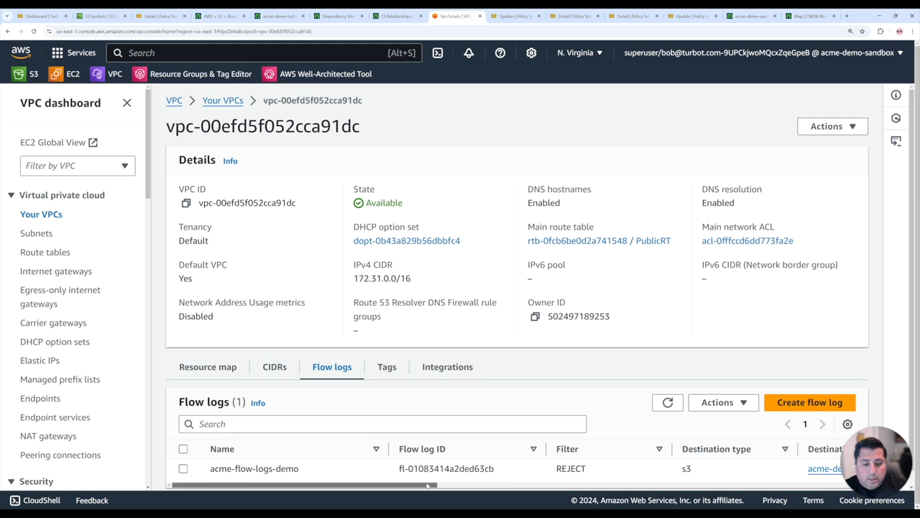
Confirm flow log acme-flow-logs-demo delivers to acme-demo-turbot-1 in the VPC's Flow logs table
{"action": "scroll", "coordinate": [434, 483], "scroll_direction": "right", "scroll_amount": 5}
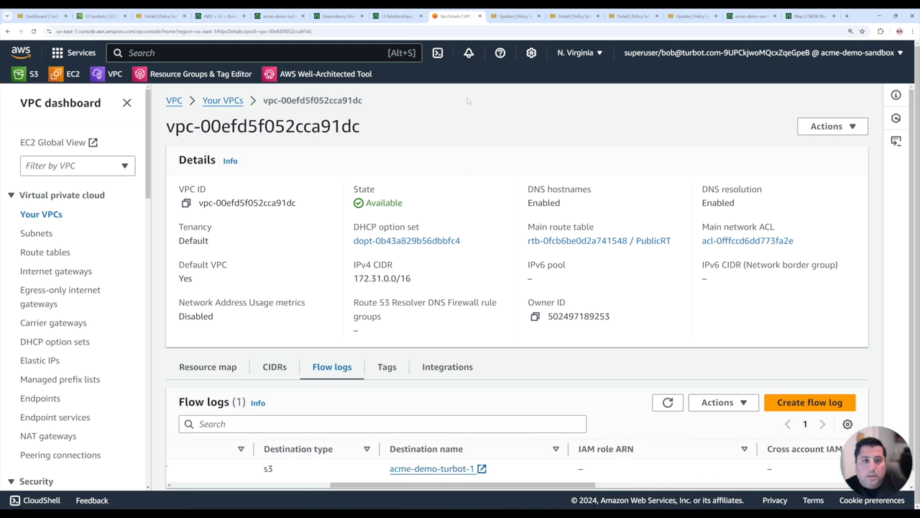
{"action": "left_click", "coordinate": [496, 16]}
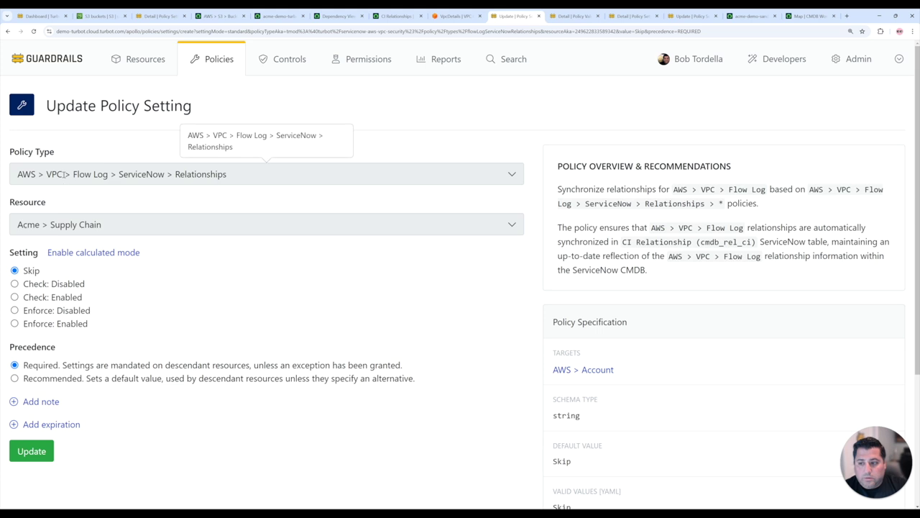
Save the Flow Log ServiceNow Relationships policy on Acme > Supply Chain as Enforce: Enabled
{"action": "left_click_drag", "start_coordinate": [48, 174], "coordinate": [228, 175]}
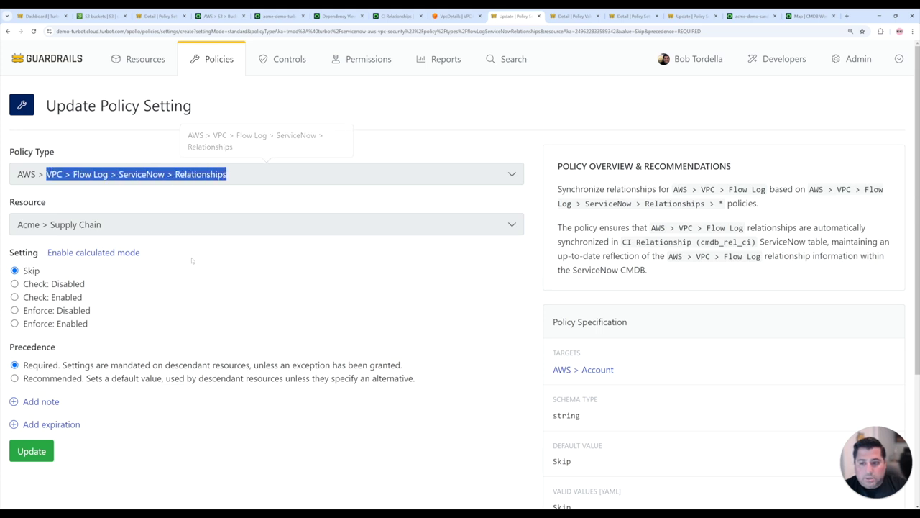
{"action": "left_click", "coordinate": [15, 324]}
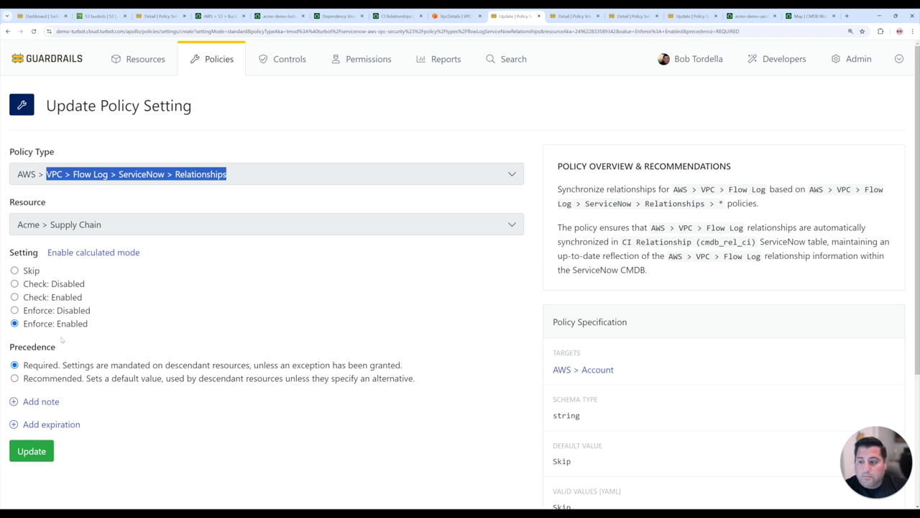
{"action": "left_click", "coordinate": [32, 450]}
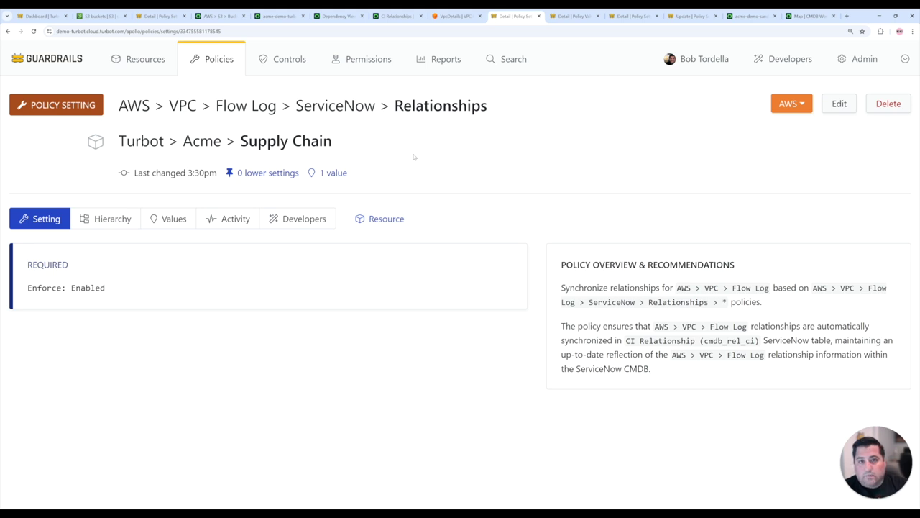
{"action": "left_click", "coordinate": [279, 16]}
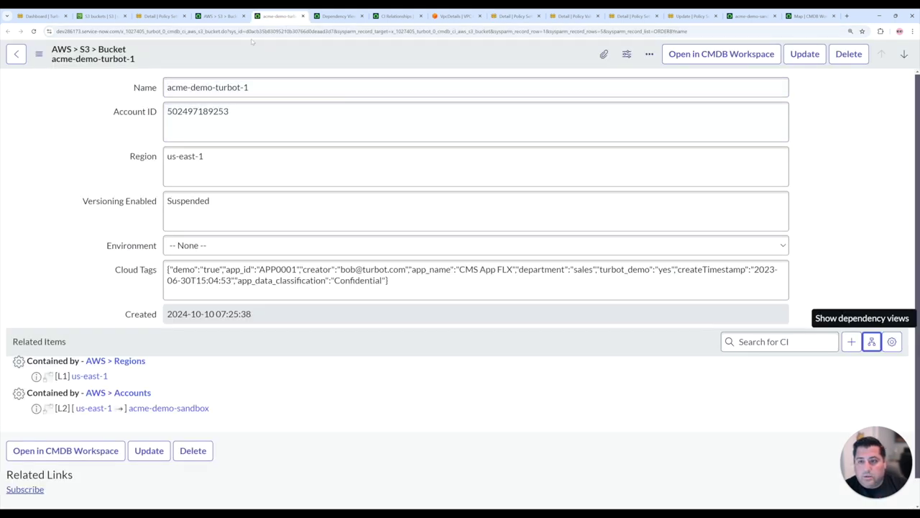
Reload the acme-demo-turbot-1 record to show its Fed By flow log fl-01083414a2ded63cb
{"action": "left_click", "coordinate": [337, 16]}
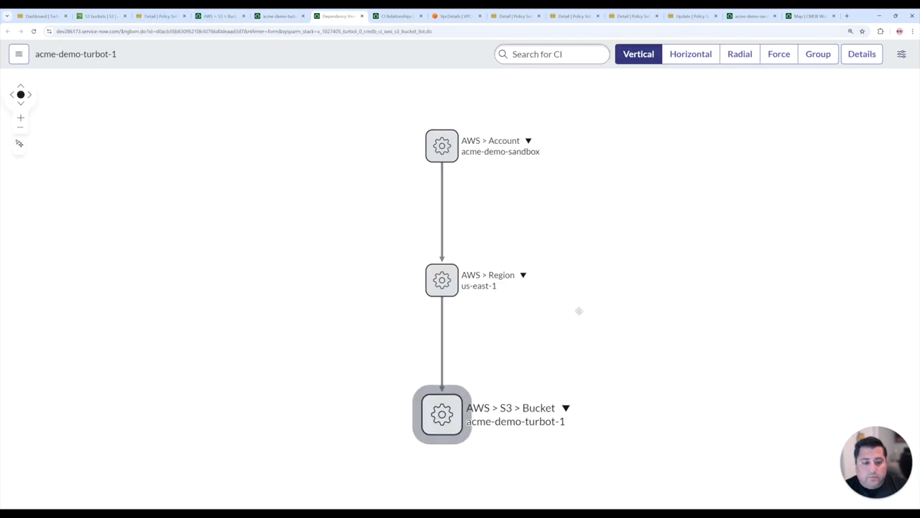
{"action": "left_click", "coordinate": [278, 16]}
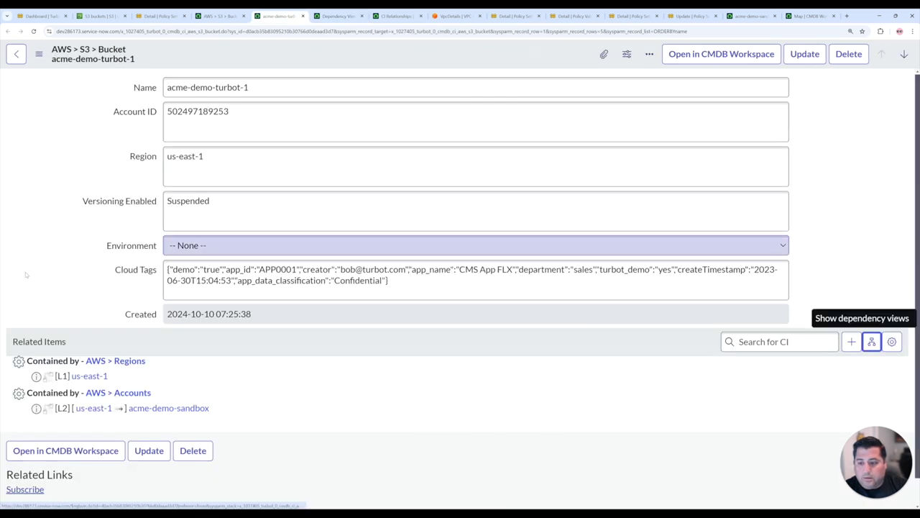
{"action": "right_click", "coordinate": [58, 294]}
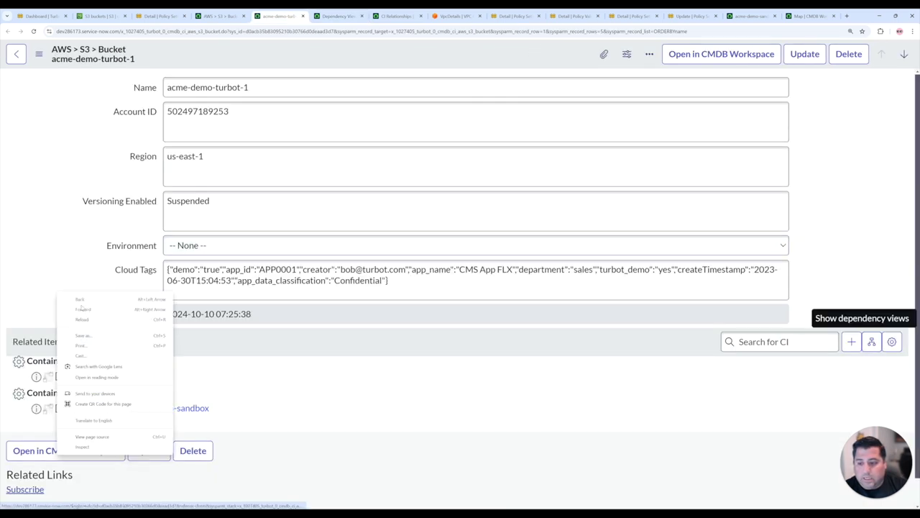
{"action": "left_click", "coordinate": [97, 321]}
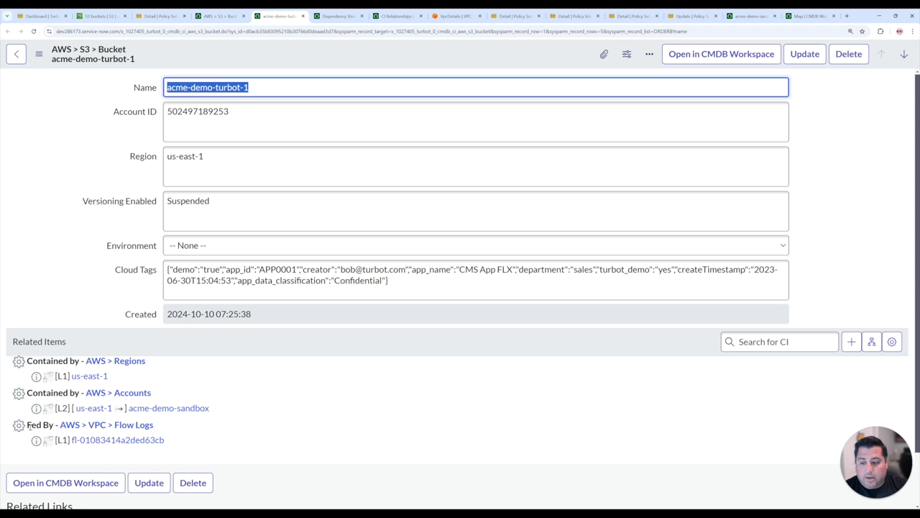
{"action": "left_click_drag", "start_coordinate": [27, 425], "coordinate": [55, 425]}
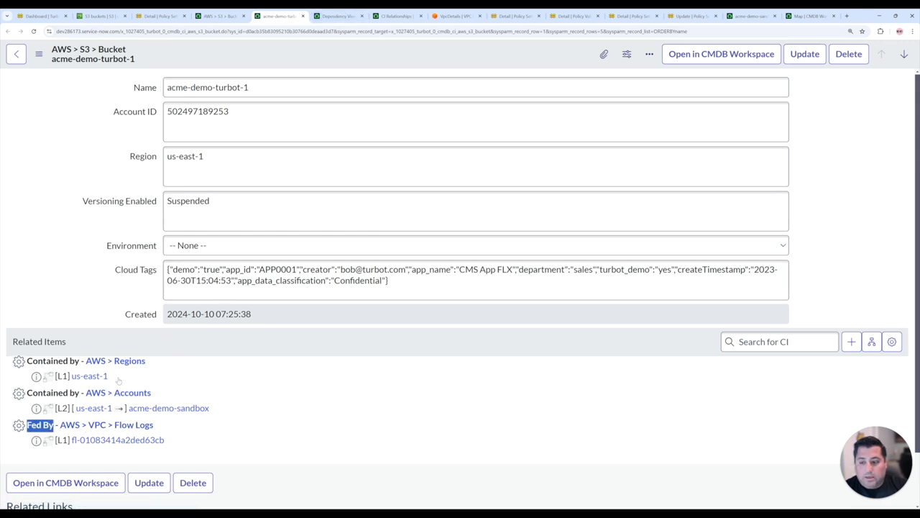
Fit the acme-demo-turbot-1 dependency map to screen and reload it to show the flow log node
{"action": "left_click", "coordinate": [338, 16]}
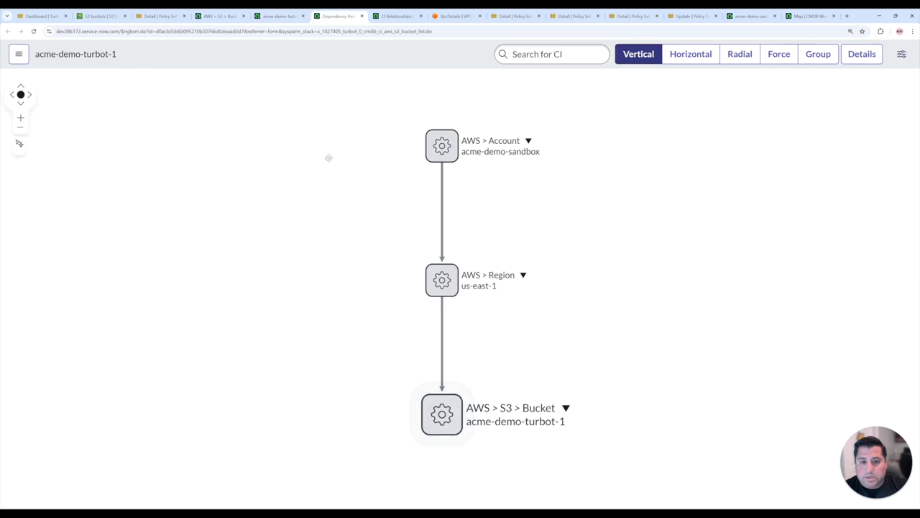
{"action": "right_click", "coordinate": [326, 156]}
{"action": "left_click", "coordinate": [340, 179]}
{"action": "key", "text": "F5"}
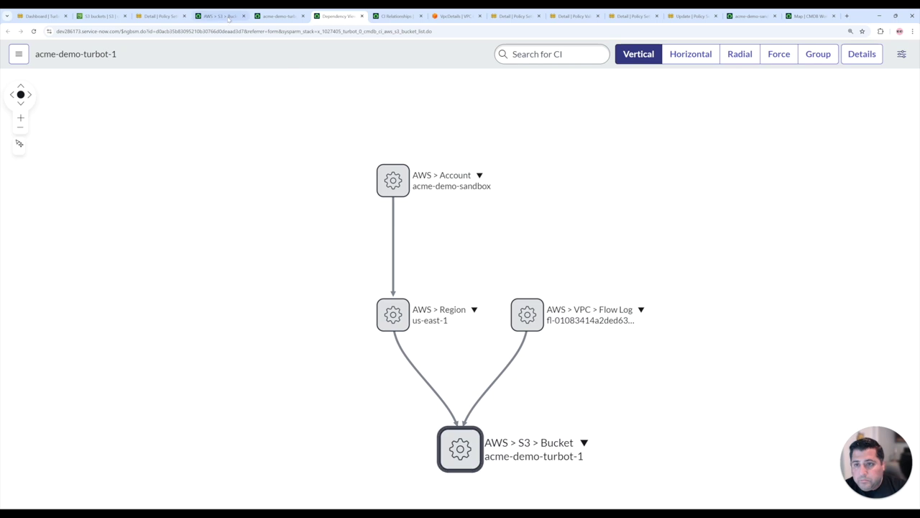
Create the general purpose S3 bucket acme-turbot-demo-5 in us-east-1
{"action": "left_click", "coordinate": [101, 16]}
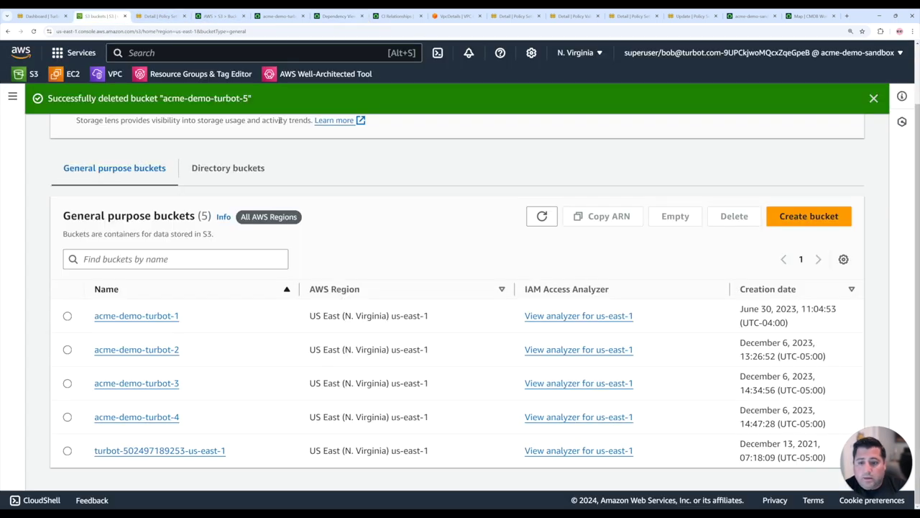
{"action": "left_click", "coordinate": [812, 216]}
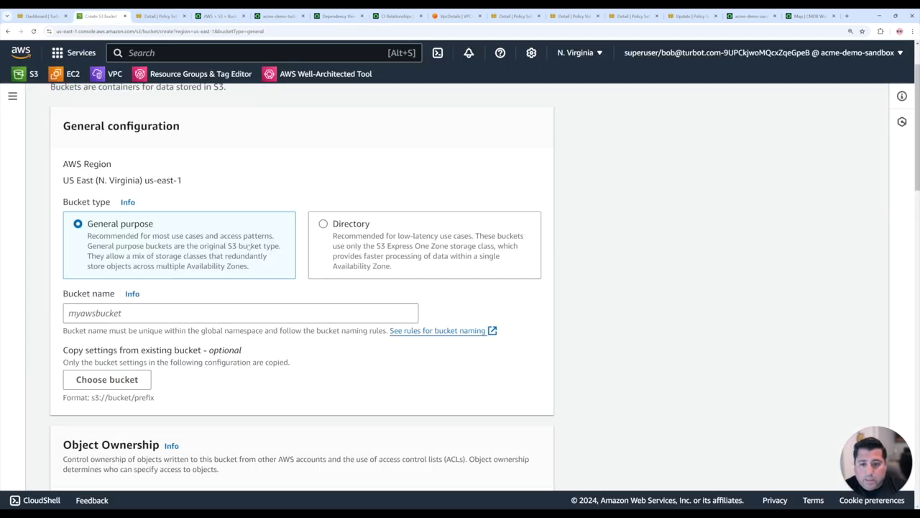
{"action": "left_click", "coordinate": [189, 318]}
{"action": "type", "text": "acme-turbot-demo-5"}
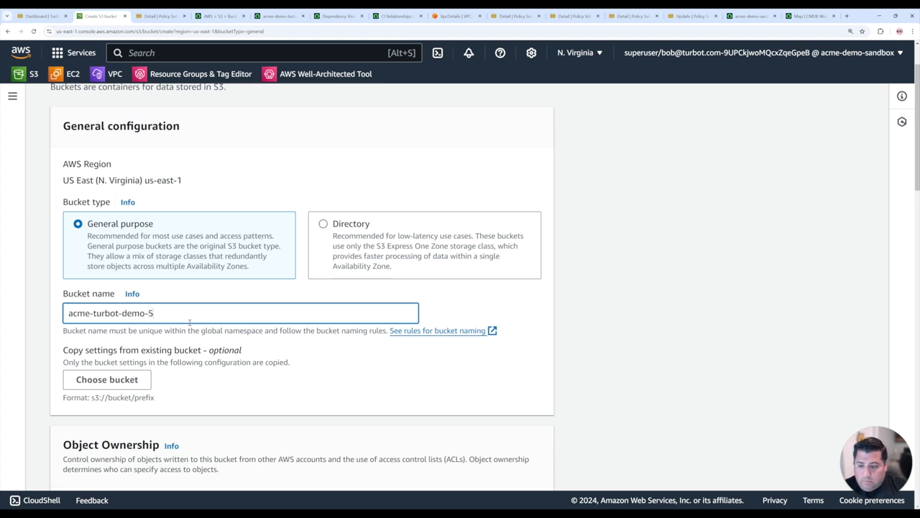
{"action": "scroll", "coordinate": [293, 314], "scroll_direction": "down", "scroll_amount": 15}
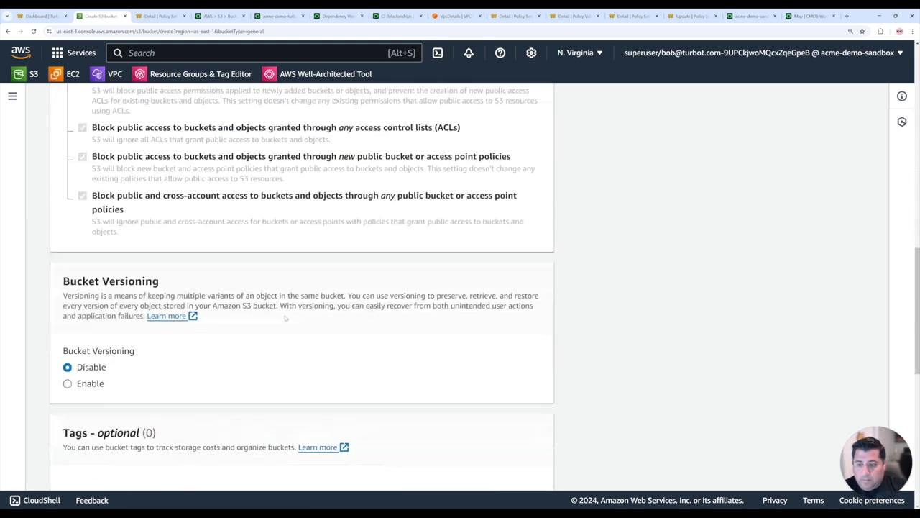
{"action": "scroll", "coordinate": [281, 322], "scroll_direction": "down", "scroll_amount": 1}
{"action": "left_click", "coordinate": [509, 468]}
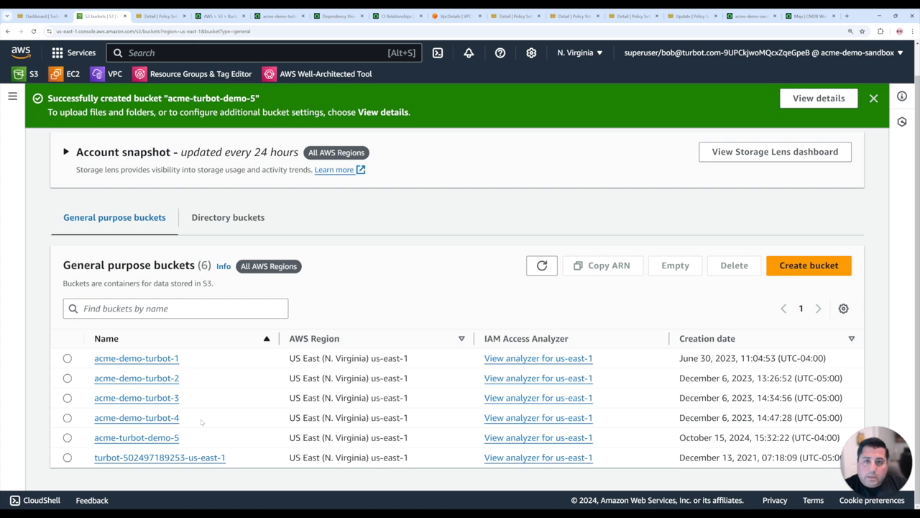
Reload the ServiceNow S3 Buckets list so acme-turbot-demo-5 appears as the sixth bucket
{"action": "key", "text": "ctrl+Tab"}
{"action": "key", "text": "ctrl+Tab"}
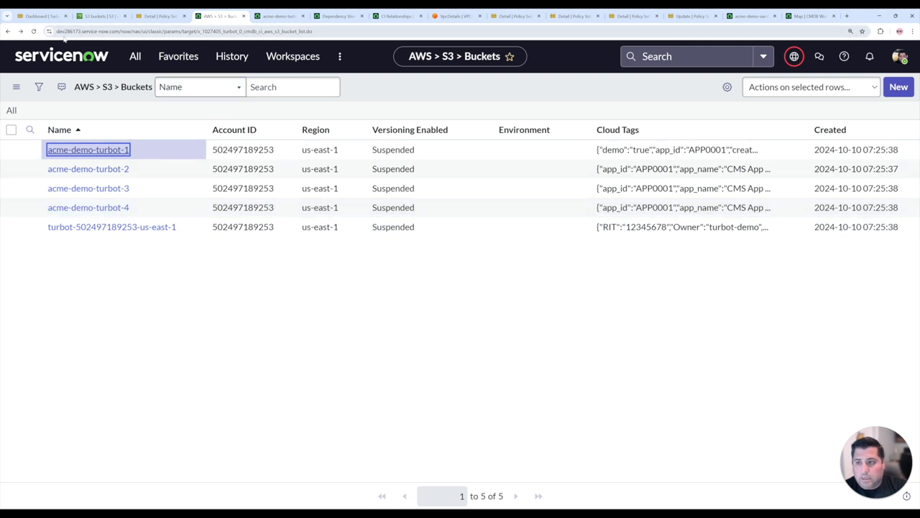
{"action": "left_click", "coordinate": [33, 32]}
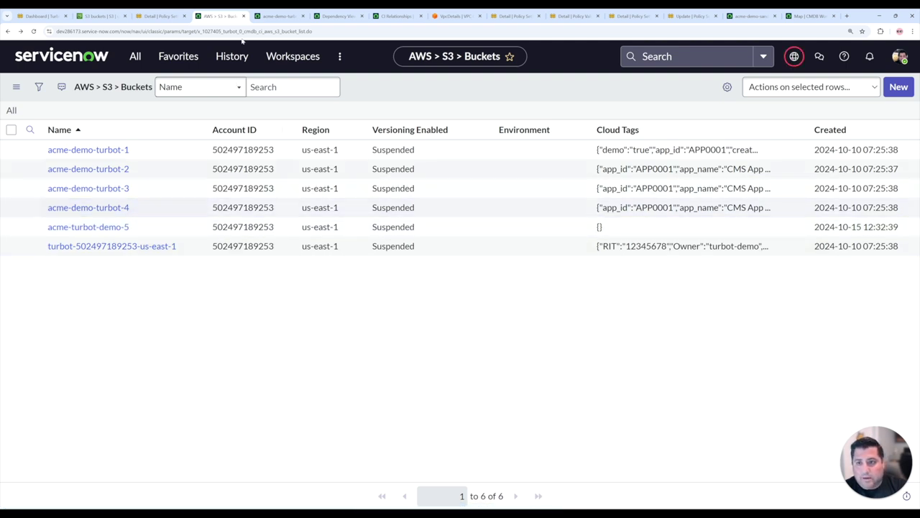
From the CI Relationship favourite, list the CI relationships and open the acme-turbot-demo-5 bucket record
{"action": "left_click", "coordinate": [183, 59]}
{"action": "left_click", "coordinate": [168, 188]}
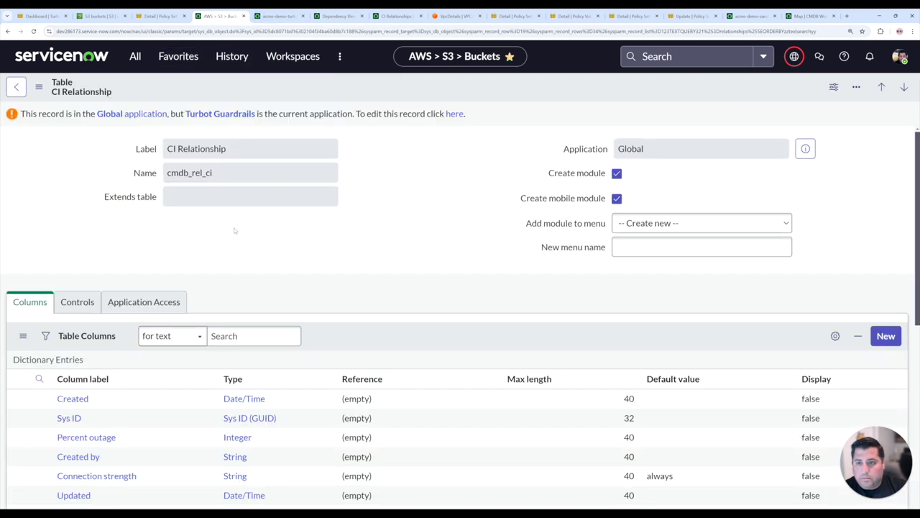
{"action": "scroll", "coordinate": [237, 287], "scroll_direction": "down", "scroll_amount": 10}
{"action": "left_click", "coordinate": [30, 321]}
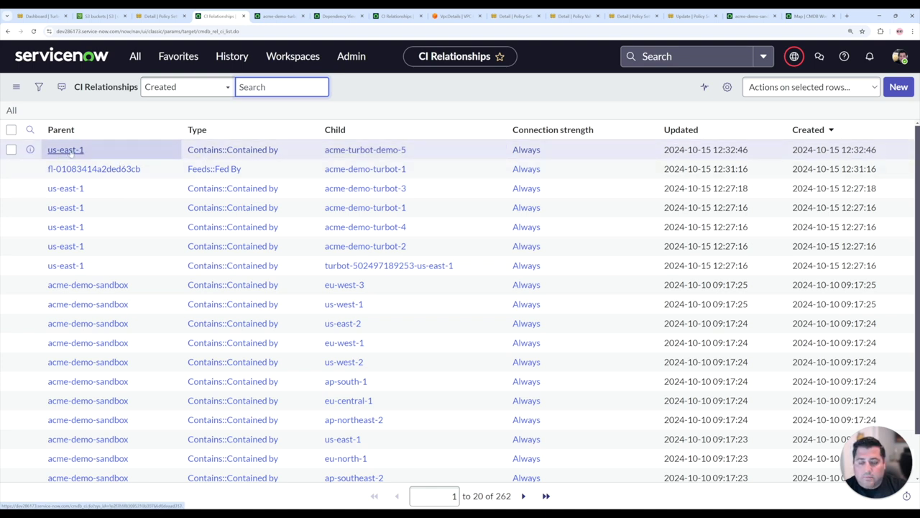
{"action": "left_click", "coordinate": [365, 149]}
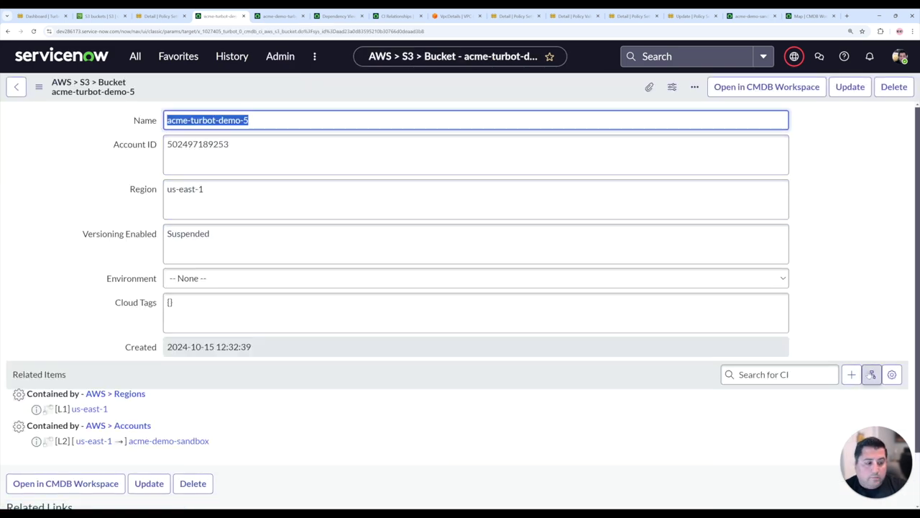
View acme-turbot-demo-5's dependency map under us-east-1 and acme-demo-sandbox, then return to the Guardrails flow-log policy
{"action": "left_click", "coordinate": [871, 374]}
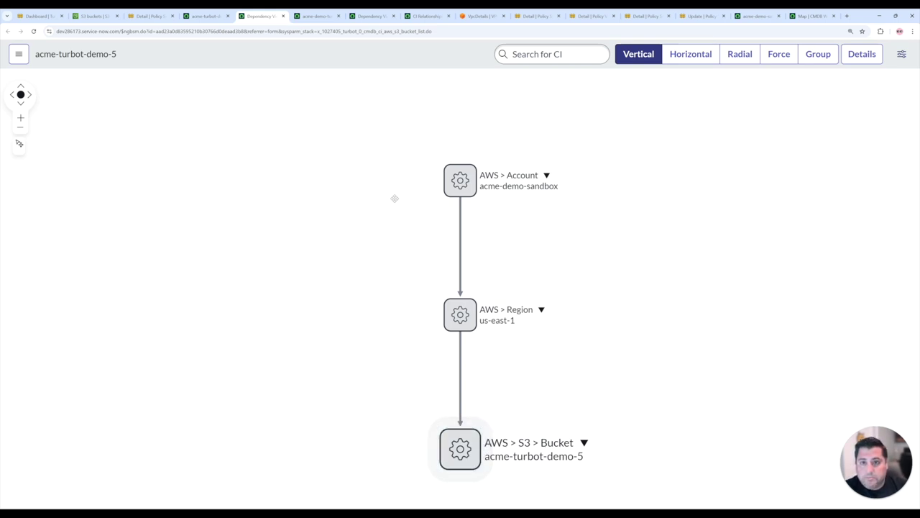
{"action": "left_click", "coordinate": [528, 15]}
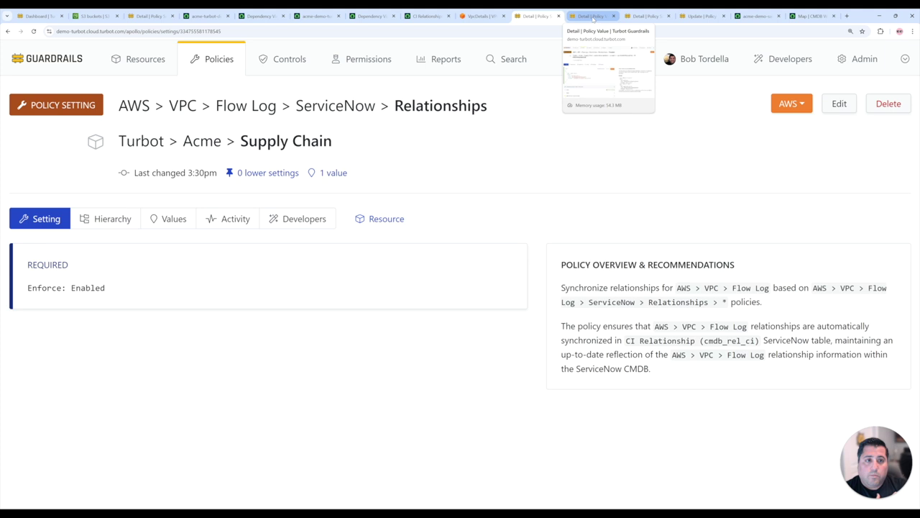
Review the account relationships template, highlighting the Owns::Owned by type, parent line and cmdb_ci_business_app table
{"action": "left_click", "coordinate": [591, 16]}
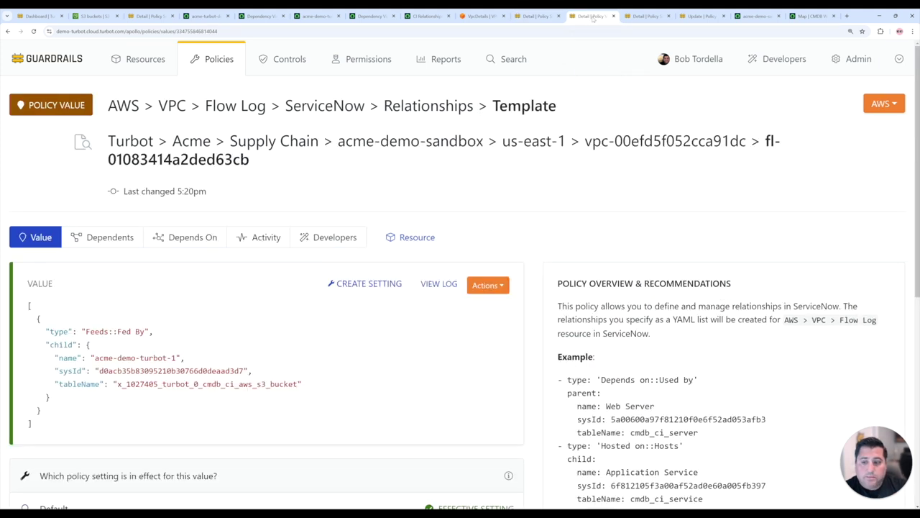
{"action": "left_click", "coordinate": [631, 16]}
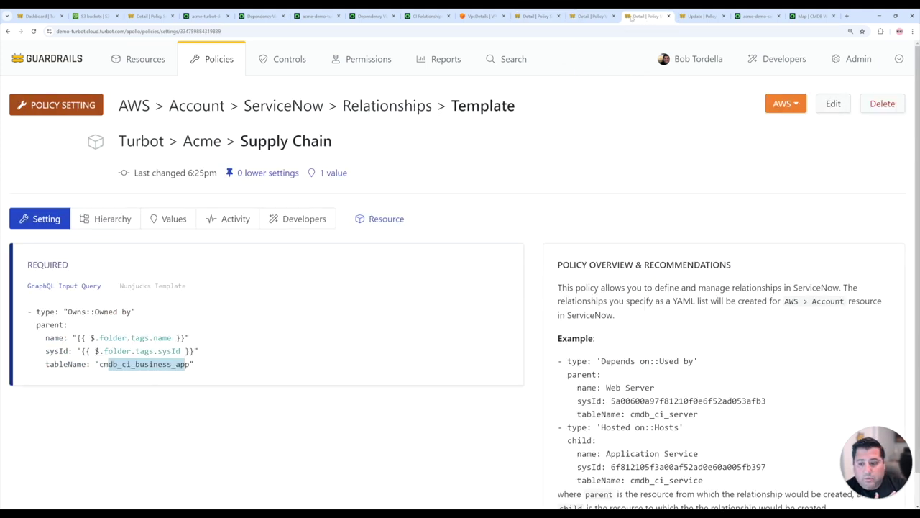
{"action": "left_click", "coordinate": [454, 284]}
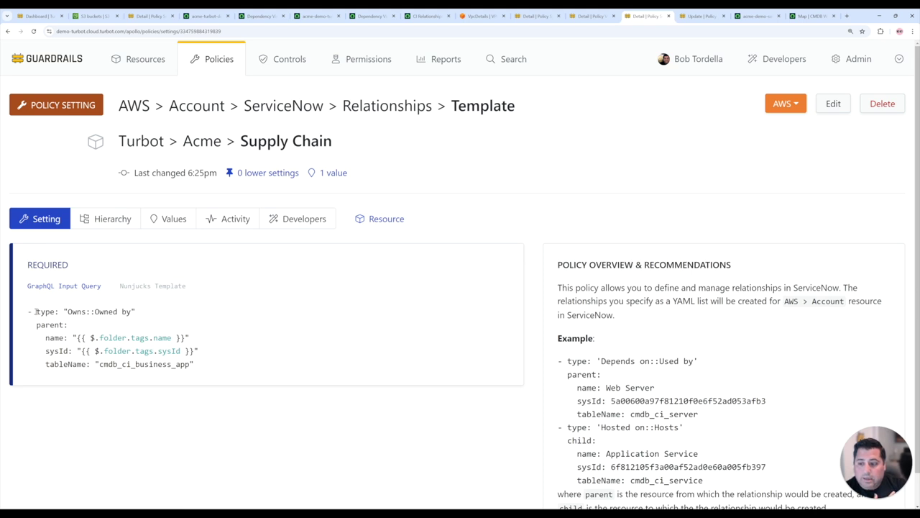
{"action": "left_click_drag", "start_coordinate": [36, 311], "coordinate": [138, 312]}
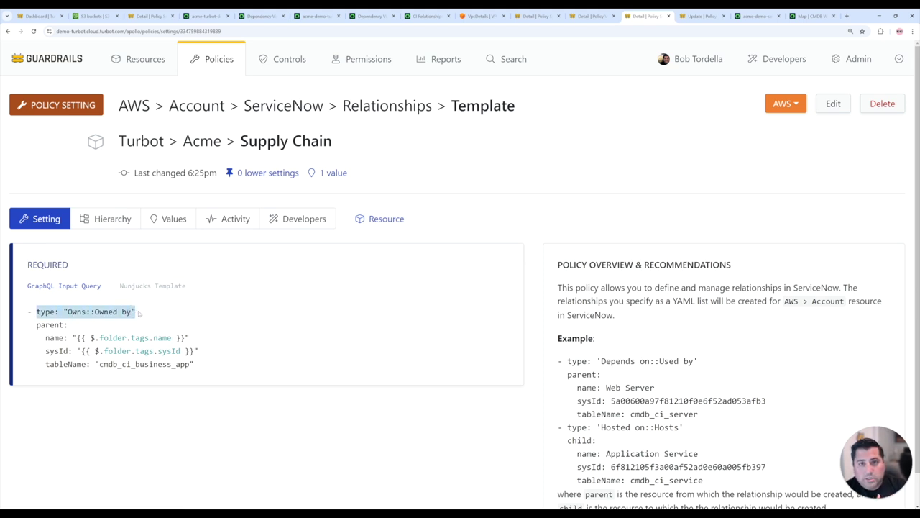
{"action": "left_click_drag", "start_coordinate": [37, 325], "coordinate": [67, 325]}
{"action": "left_click", "coordinate": [69, 342]}
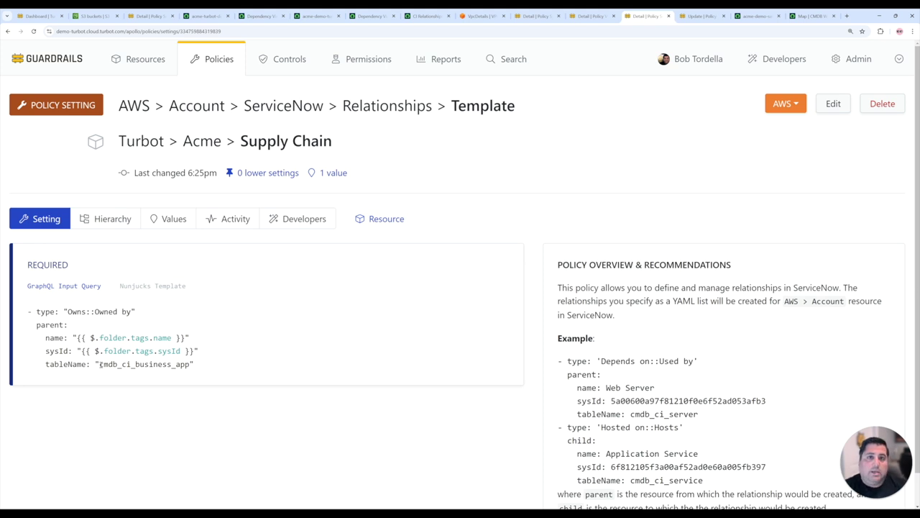
{"action": "left_click_drag", "start_coordinate": [100, 365], "coordinate": [191, 364]}
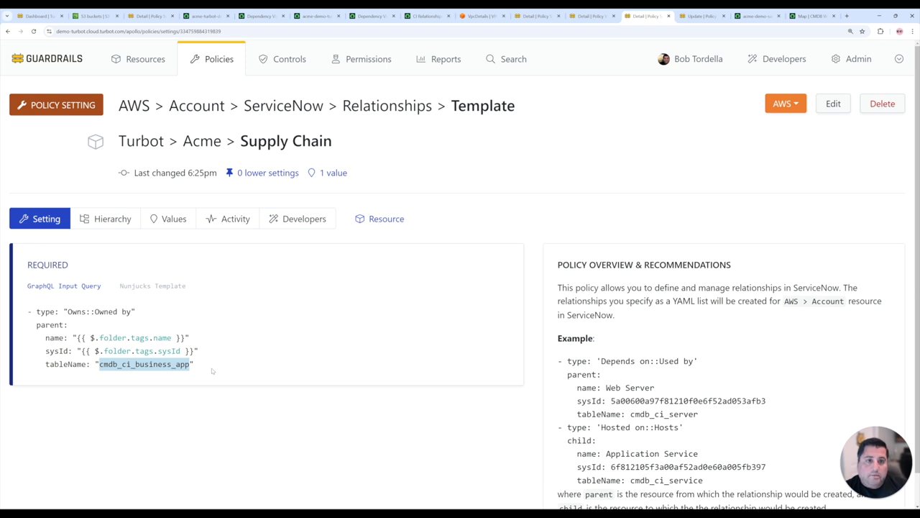
{"action": "key", "text": "ctrl+Tab"}
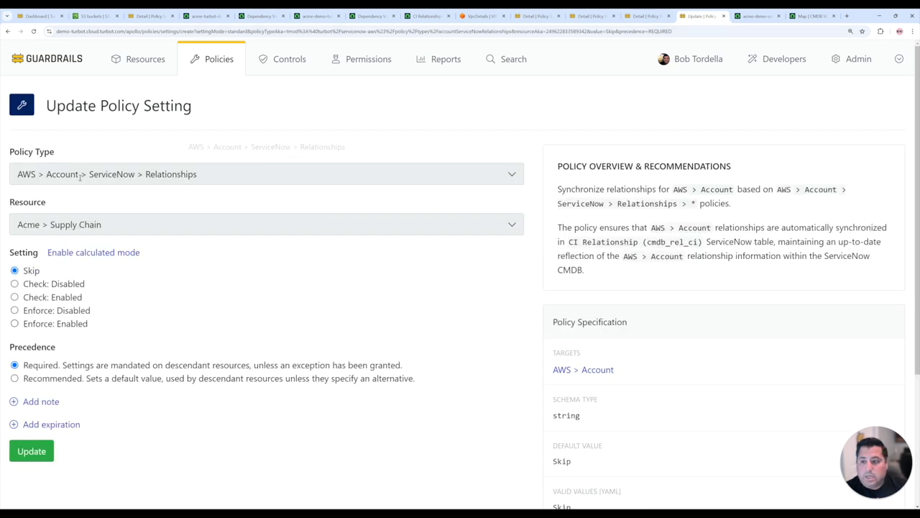
Set the Account ServiceNow Relationships policy on Acme > Supply Chain to Enforce: Enabled and save it
{"action": "left_click_drag", "start_coordinate": [46, 174], "coordinate": [80, 174]}
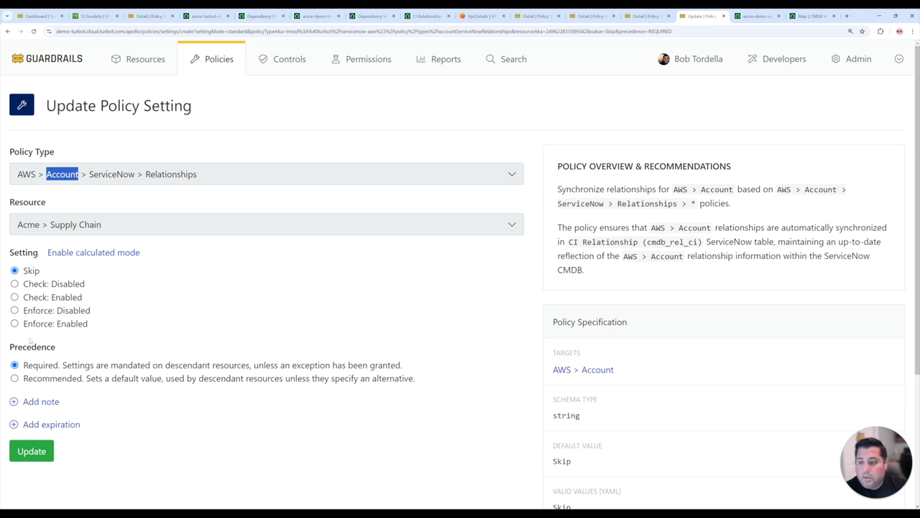
{"action": "left_click", "coordinate": [15, 323]}
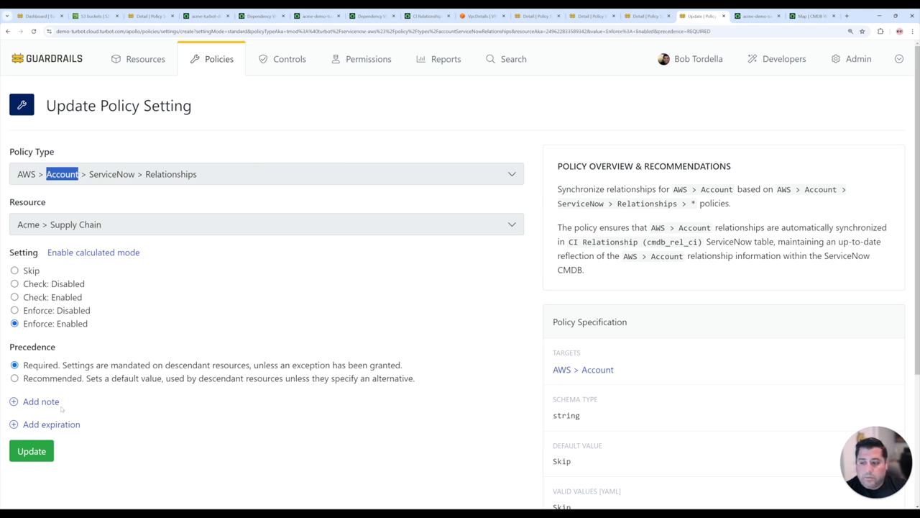
{"action": "left_click", "coordinate": [31, 450]}
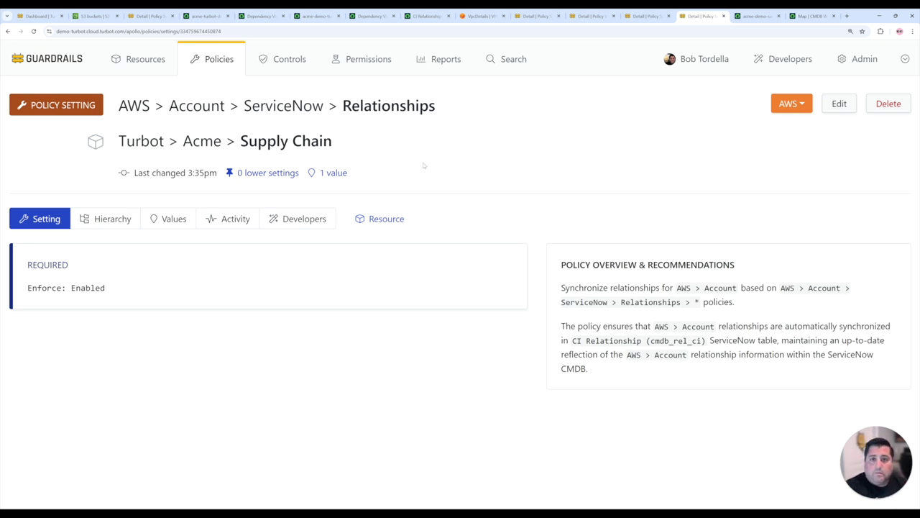
Return to acme-demo-turbot-1's dependency map and pan the graph to reveal the new Business Application node
{"action": "left_click", "coordinate": [369, 16]}
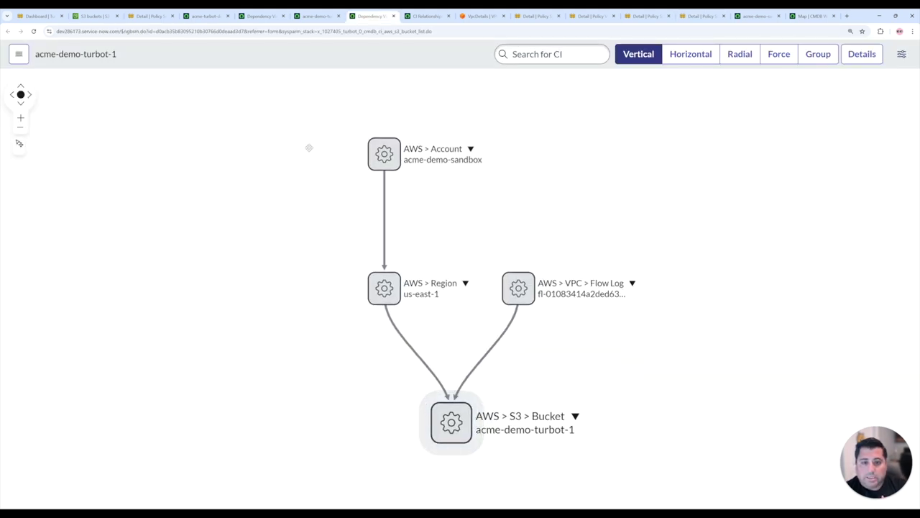
{"action": "left_click_drag", "start_coordinate": [379, 115], "coordinate": [405, 137]}
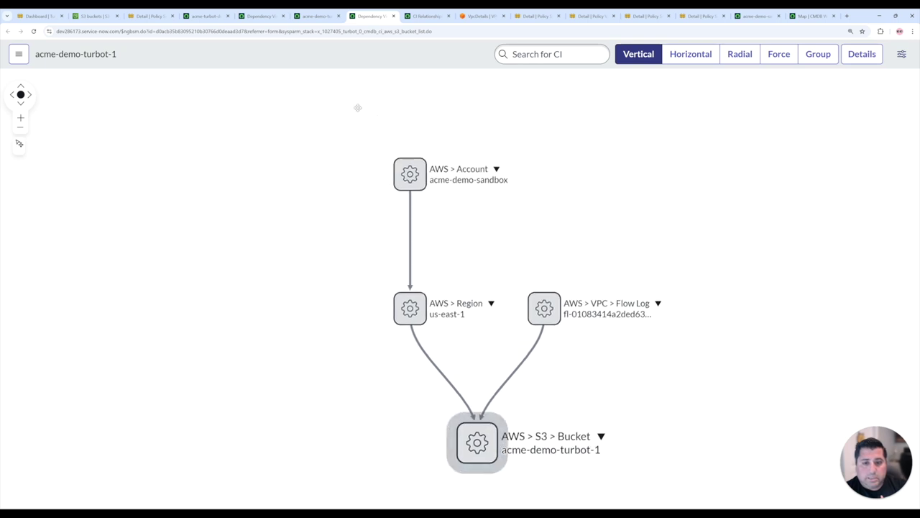